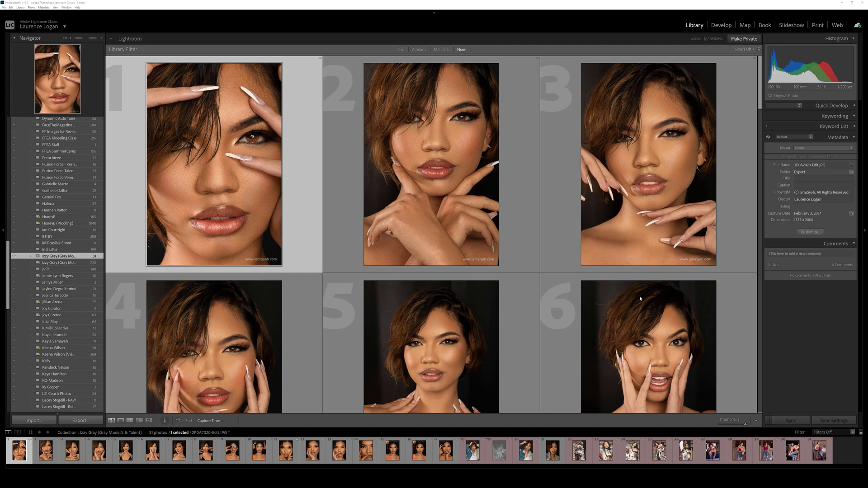
Step: Select the Clients collection set, then show the seven-photo 2024-05-27 BIG MAD folder
{"action": "scroll", "coordinate": [54, 243], "scroll_direction": "up", "scroll_amount": 5}
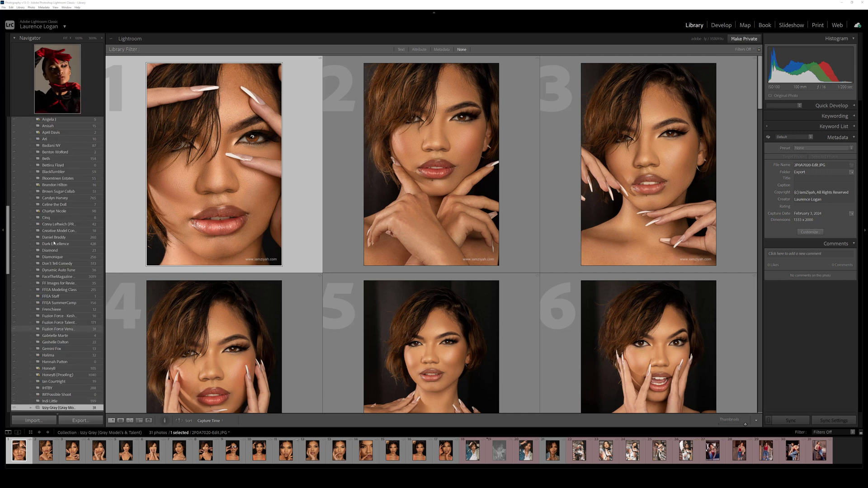
{"action": "scroll", "coordinate": [54, 243], "scroll_direction": "up", "scroll_amount": 3}
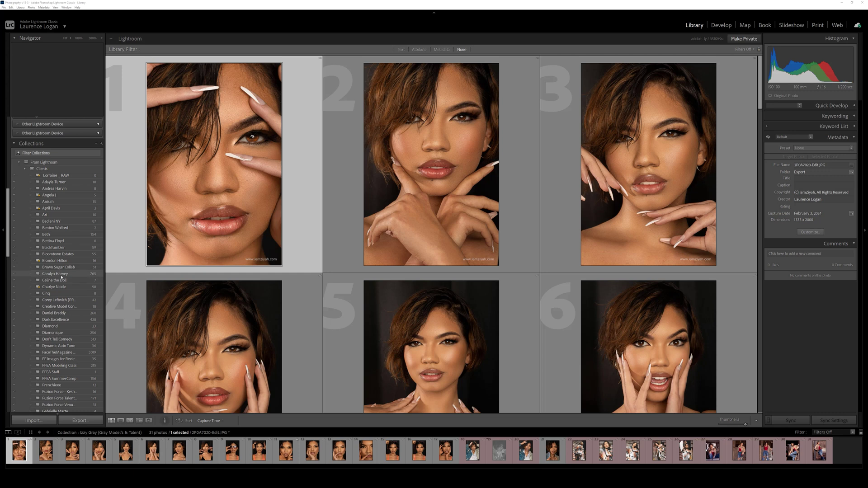
{"action": "scroll", "coordinate": [61, 276], "scroll_direction": "down", "scroll_amount": 5}
{"action": "scroll", "coordinate": [62, 276], "scroll_direction": "down", "scroll_amount": 5}
{"action": "scroll", "coordinate": [62, 276], "scroll_direction": "down", "scroll_amount": 5}
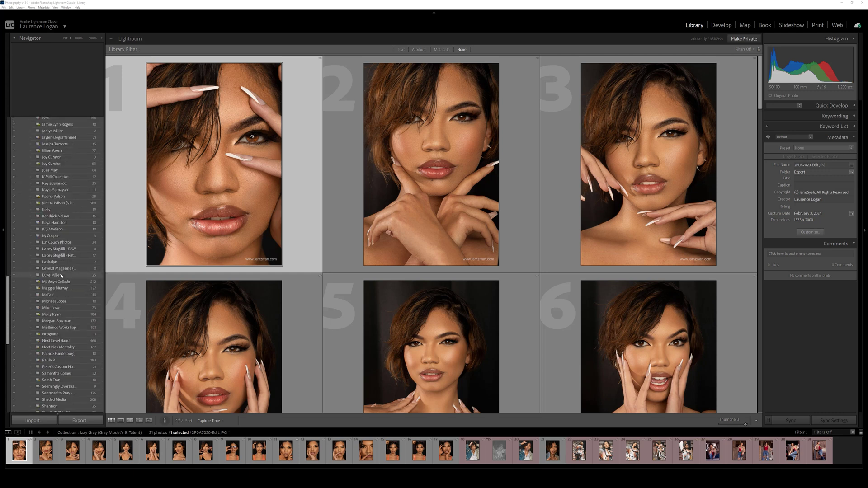
{"action": "scroll", "coordinate": [62, 276], "scroll_direction": "down", "scroll_amount": 5}
{"action": "scroll", "coordinate": [61, 276], "scroll_direction": "up", "scroll_amount": 3}
{"action": "scroll", "coordinate": [62, 276], "scroll_direction": "up", "scroll_amount": 3}
{"action": "scroll", "coordinate": [61, 275], "scroll_direction": "up", "scroll_amount": 3}
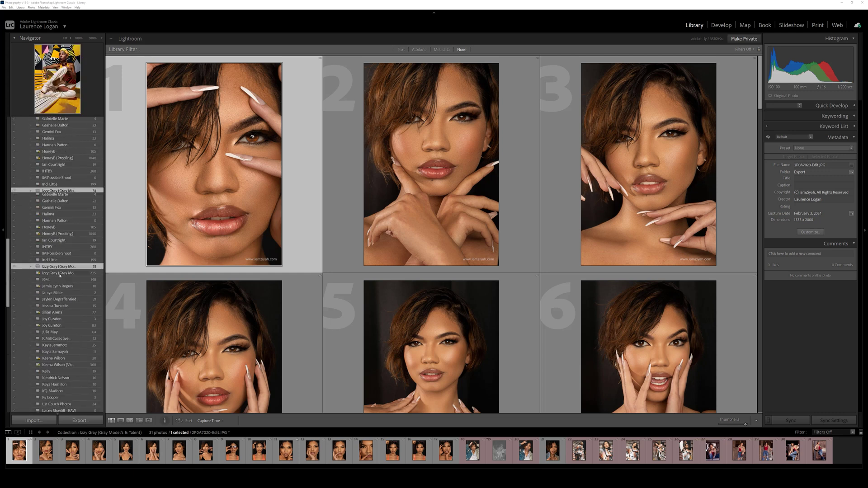
{"action": "scroll", "coordinate": [60, 274], "scroll_direction": "up", "scroll_amount": 2}
{"action": "scroll", "coordinate": [60, 275], "scroll_direction": "up", "scroll_amount": 8}
{"action": "scroll", "coordinate": [63, 276], "scroll_direction": "up", "scroll_amount": 6}
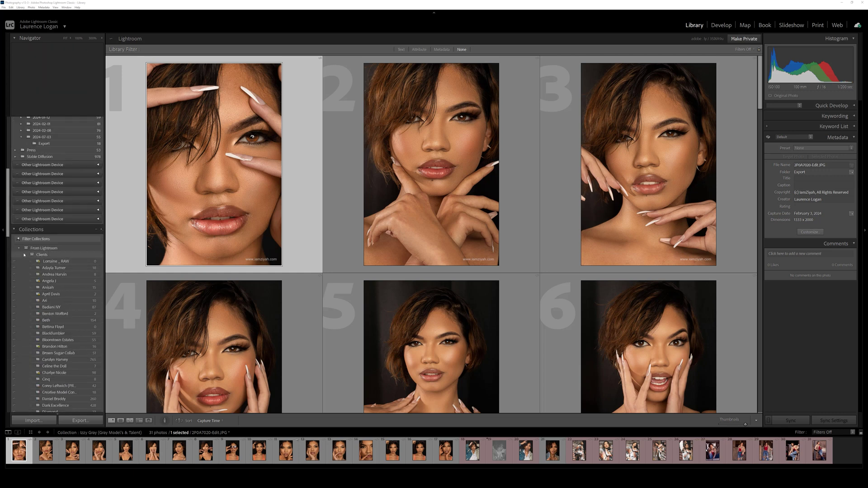
{"action": "left_click", "coordinate": [41, 254]}
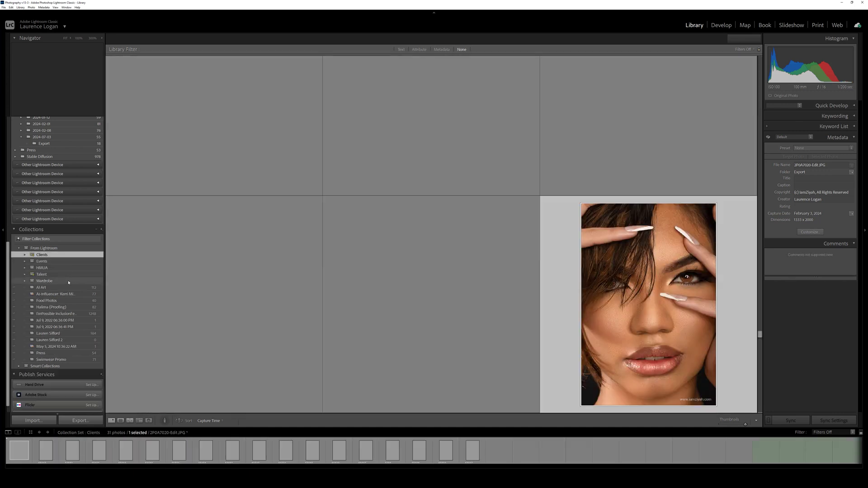
{"action": "scroll", "coordinate": [68, 283], "scroll_direction": "up", "scroll_amount": 5}
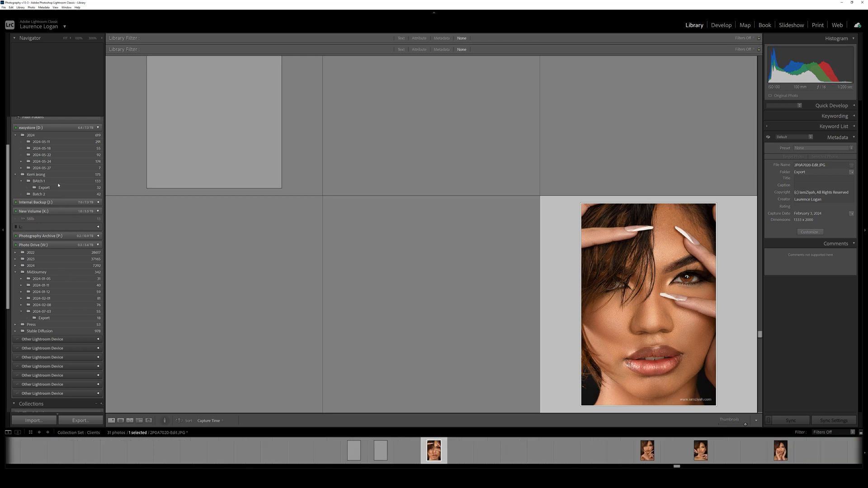
{"action": "left_click", "coordinate": [59, 169]}
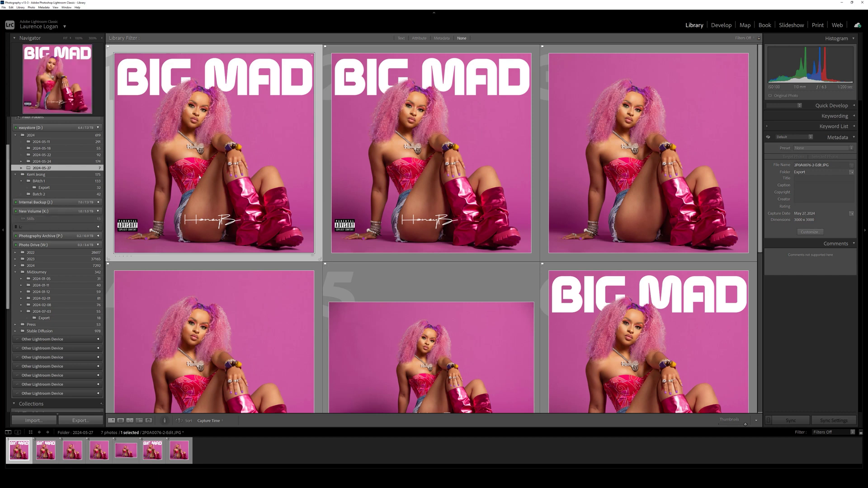
{"action": "mouse_move", "coordinate": [215, 180]}
{"action": "key", "text": "Right"}
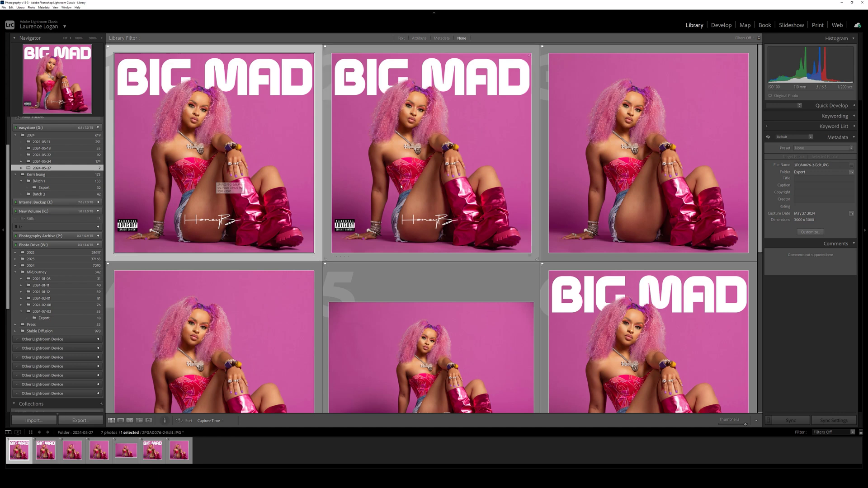
{"action": "left_click", "coordinate": [161, 190]}
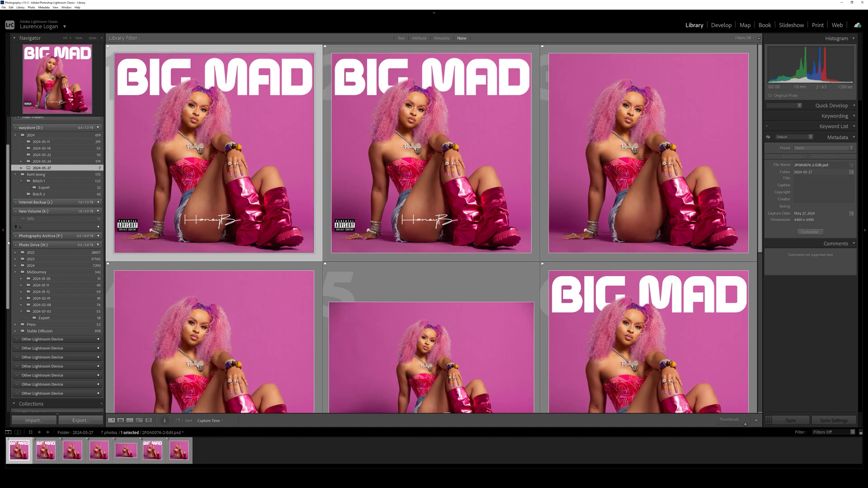
{"action": "scroll", "coordinate": [7, 248], "scroll_direction": "down", "scroll_amount": 1}
{"action": "scroll", "coordinate": [6, 248], "scroll_direction": "down", "scroll_amount": 3}
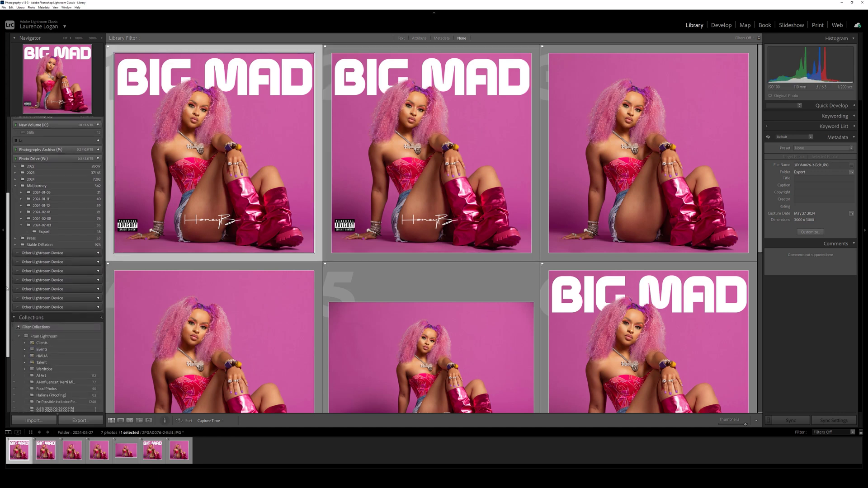
{"action": "left_click", "coordinate": [101, 319]}
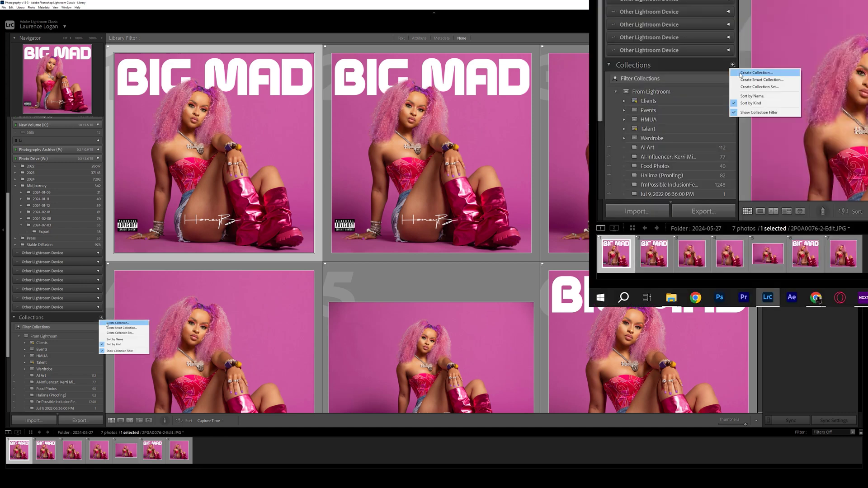
Step: Create 'Test Collection' containing the selected first BIG MAD photo
{"action": "left_click", "coordinate": [108, 323]}
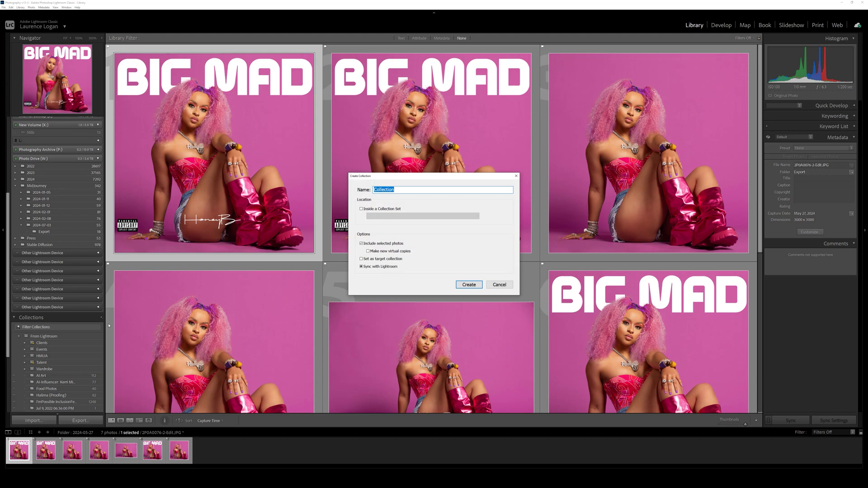
{"action": "type", "text": "Test"}
{"action": "key", "text": "Return"}
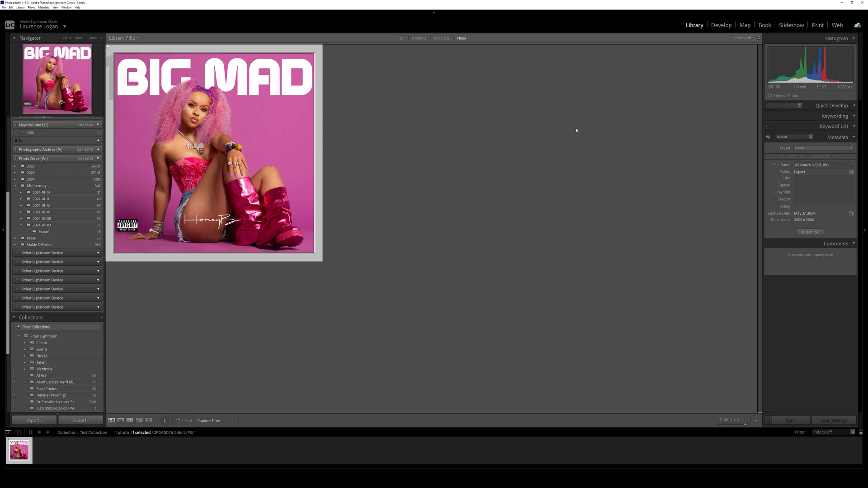
Step: Check cloud sync status and set Test Collection to sync with Lightroom
{"action": "left_click", "coordinate": [857, 26]}
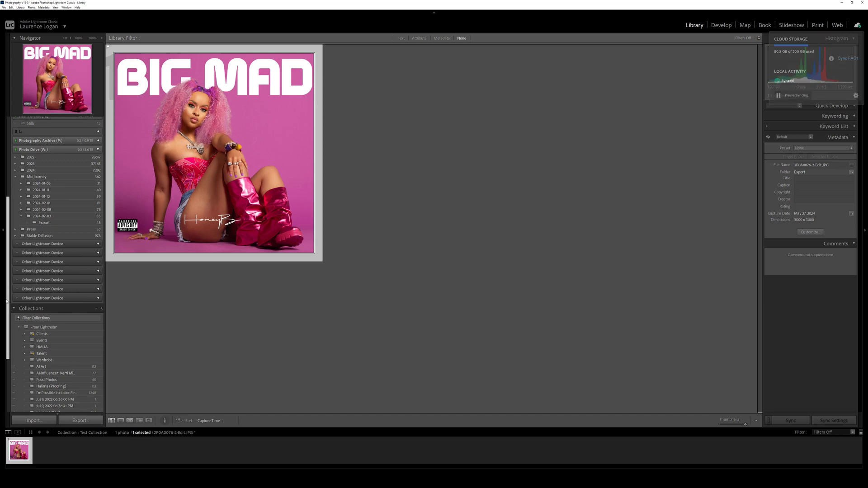
{"action": "left_click_drag", "start_coordinate": [9, 295], "coordinate": [9, 351]}
{"action": "right_click", "coordinate": [41, 356]}
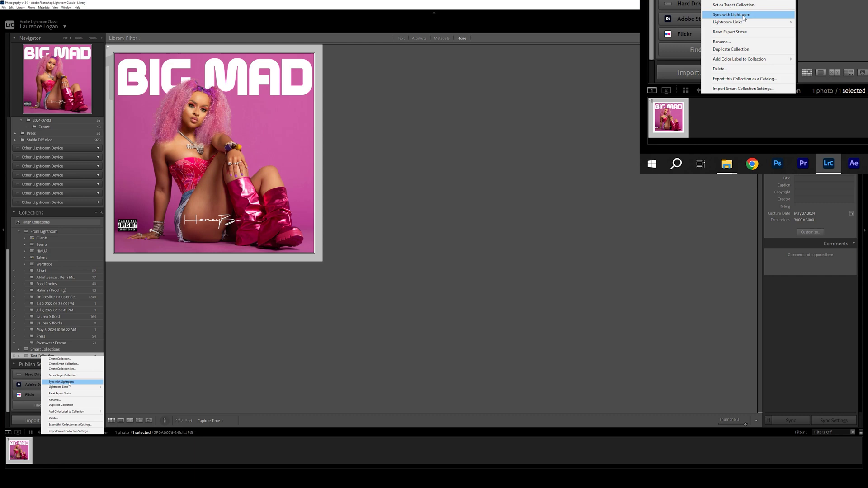
{"action": "left_click", "coordinate": [68, 382]}
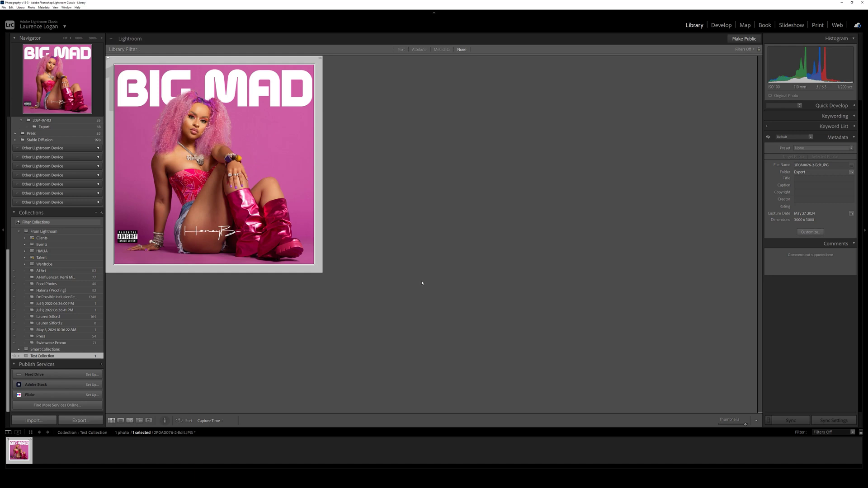
{"action": "right_click", "coordinate": [72, 356]}
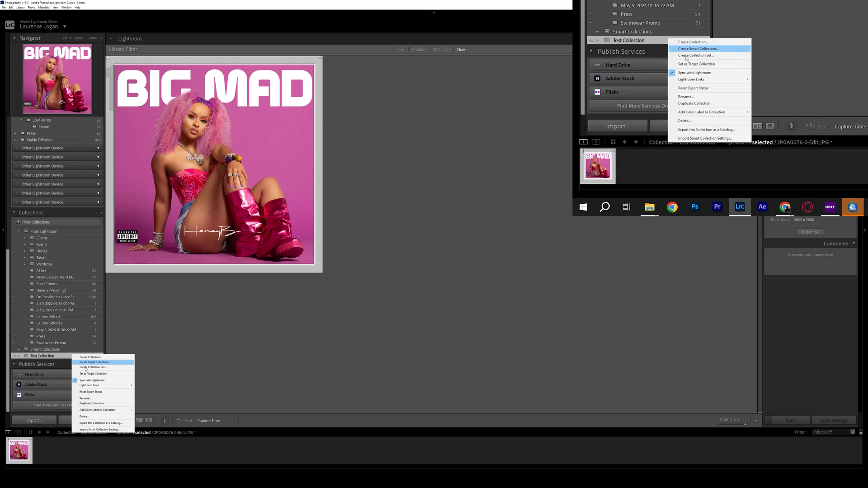
{"action": "mouse_move", "coordinate": [101, 385]}
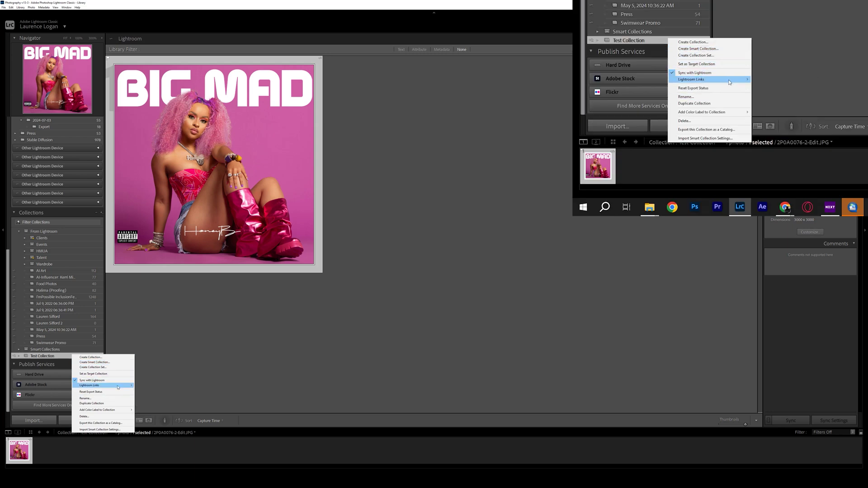
Step: View the synced Test Collection on the Lightroom website via Lightroom Links
{"action": "left_click", "coordinate": [151, 411]}
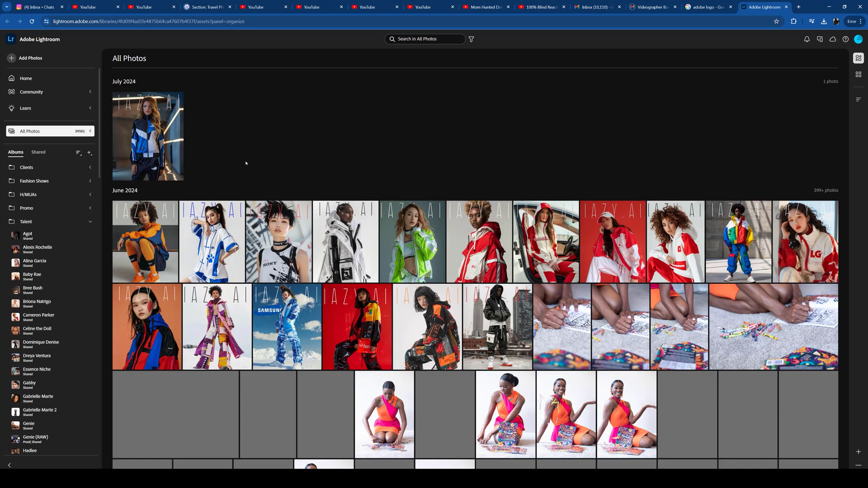
{"action": "mouse_move", "coordinate": [148, 136]}
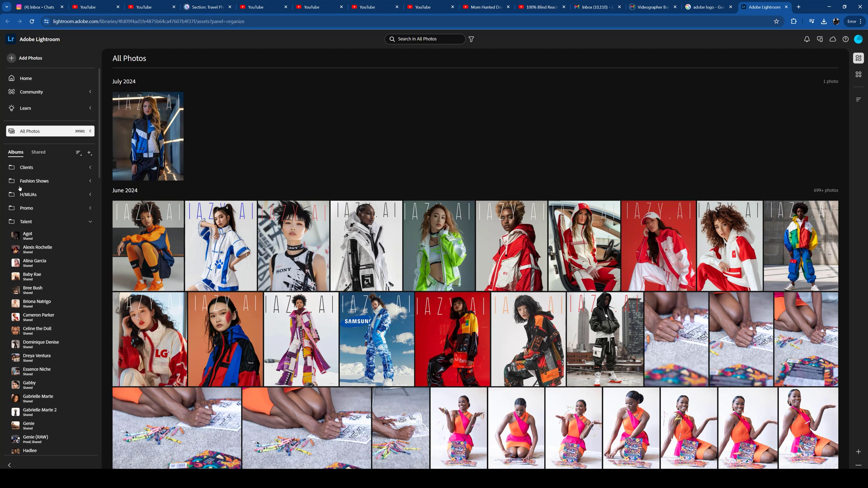
Step: Scroll the web Albums sidebar down to the Test Collection album
{"action": "scroll", "coordinate": [59, 212], "scroll_direction": "down", "scroll_amount": 1}
{"action": "scroll", "coordinate": [60, 206], "scroll_direction": "down", "scroll_amount": 2}
{"action": "scroll", "coordinate": [59, 198], "scroll_direction": "down", "scroll_amount": 3}
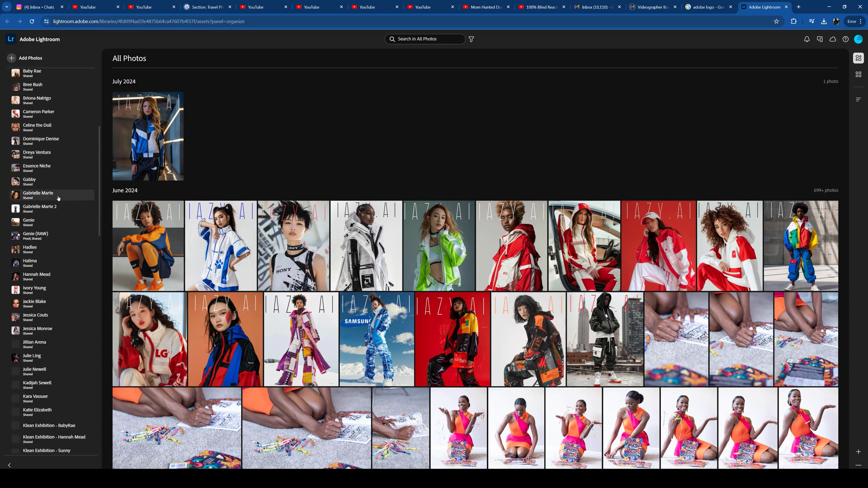
{"action": "scroll", "coordinate": [59, 197], "scroll_direction": "up", "scroll_amount": 6}
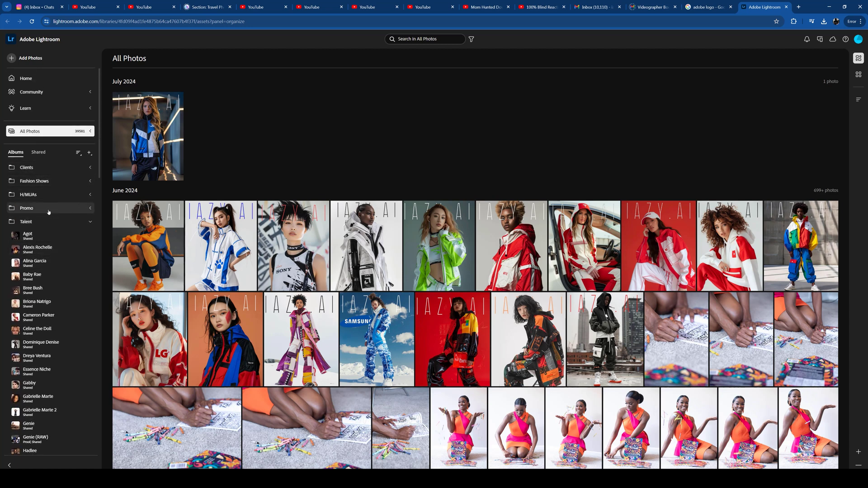
{"action": "scroll", "coordinate": [49, 212], "scroll_direction": "down", "scroll_amount": 5}
{"action": "scroll", "coordinate": [48, 212], "scroll_direction": "down", "scroll_amount": 5}
{"action": "scroll", "coordinate": [49, 212], "scroll_direction": "down", "scroll_amount": 5}
{"action": "scroll", "coordinate": [48, 212], "scroll_direction": "down", "scroll_amount": 3}
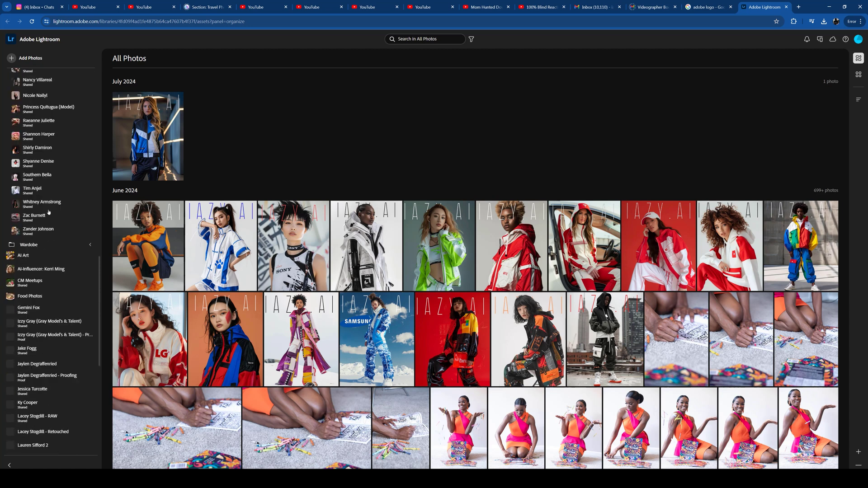
{"action": "scroll", "coordinate": [48, 212], "scroll_direction": "down", "scroll_amount": 2}
{"action": "scroll", "coordinate": [48, 215], "scroll_direction": "down", "scroll_amount": 2}
{"action": "scroll", "coordinate": [47, 219], "scroll_direction": "down", "scroll_amount": 2}
{"action": "scroll", "coordinate": [47, 225], "scroll_direction": "down", "scroll_amount": 1}
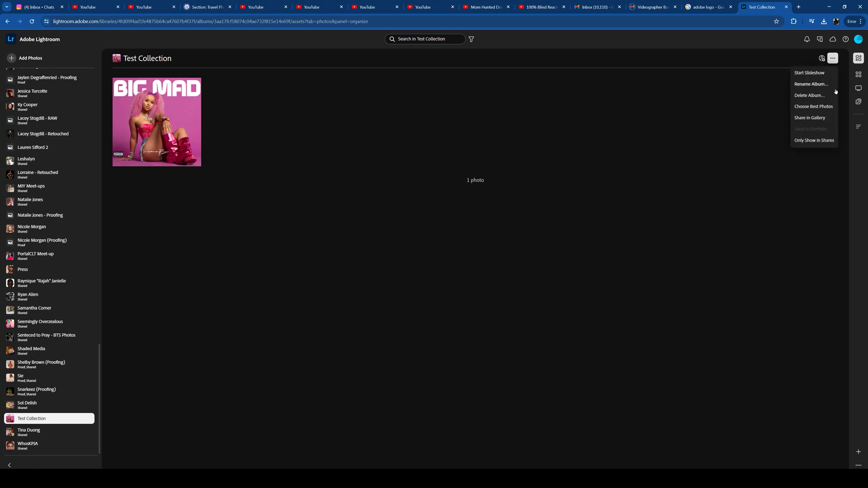
Step: Turn on Allow downloads and export in Test Collection's Share & invite settings
{"action": "left_click", "coordinate": [822, 58]}
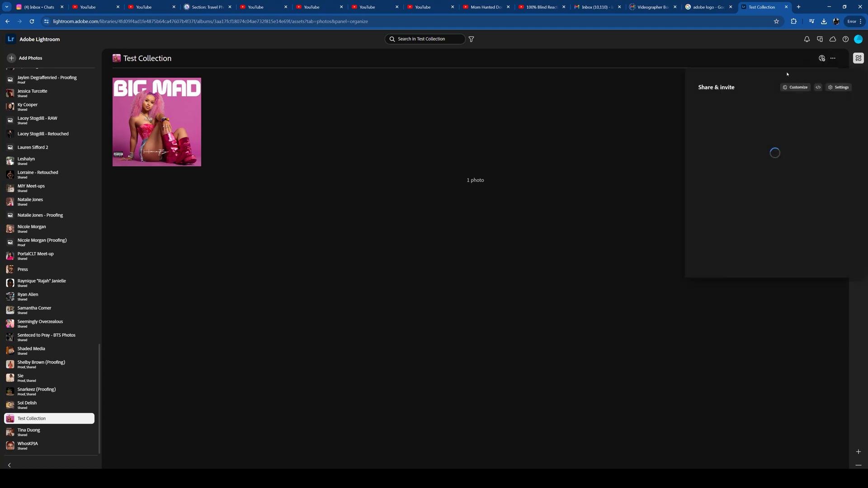
{"action": "left_click", "coordinate": [839, 87]}
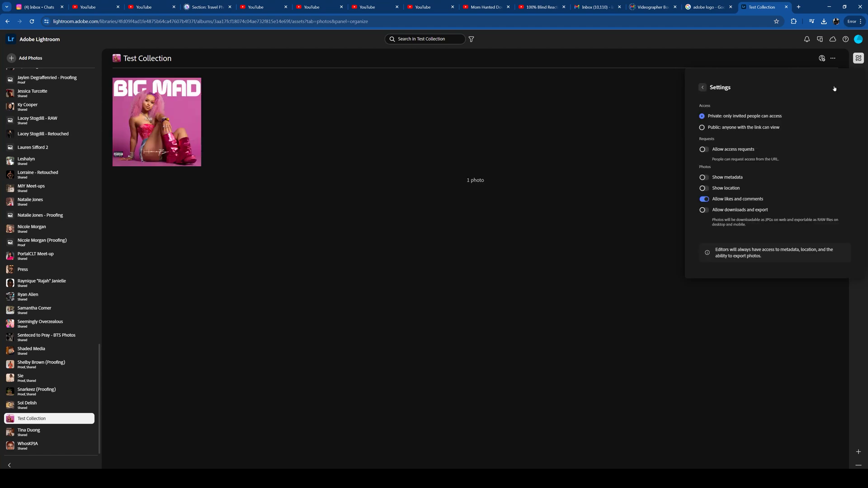
{"action": "left_click", "coordinate": [704, 210]}
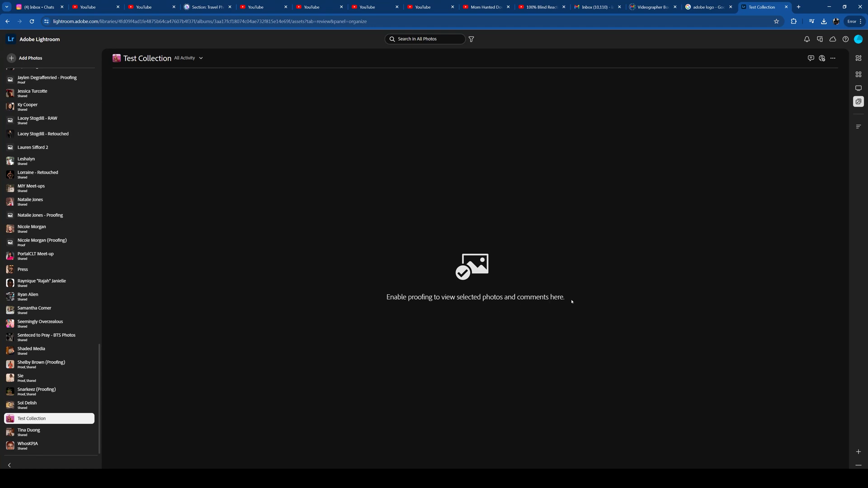
{"action": "left_click", "coordinate": [818, 59]}
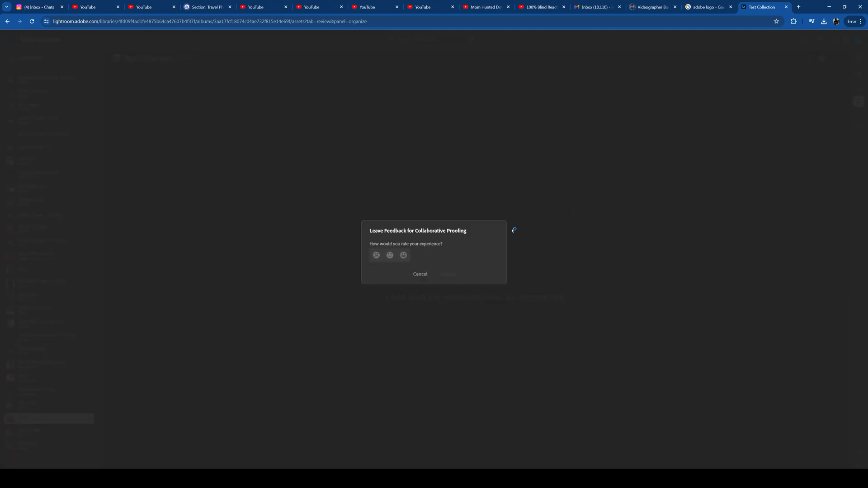
{"action": "left_click", "coordinate": [429, 275]}
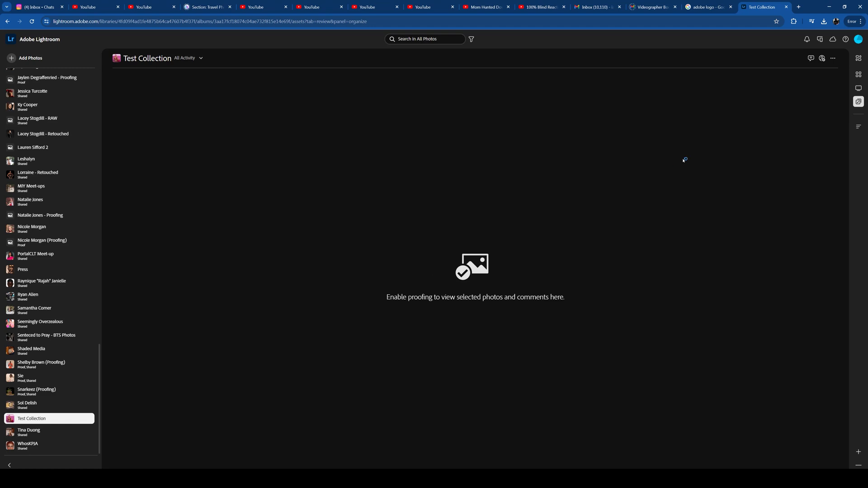
{"action": "left_click", "coordinate": [820, 59]}
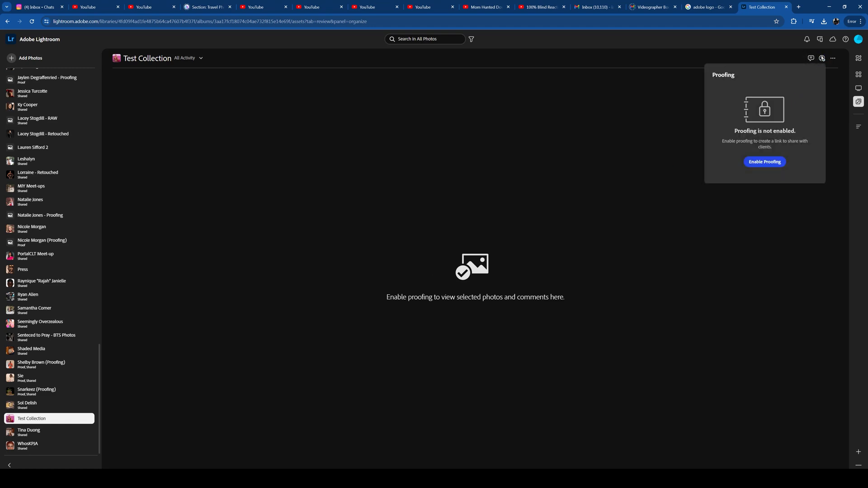
Step: Enable proofing on Test Collection and go to the Snarkeez (Proofing) album
{"action": "left_click", "coordinate": [758, 163]}
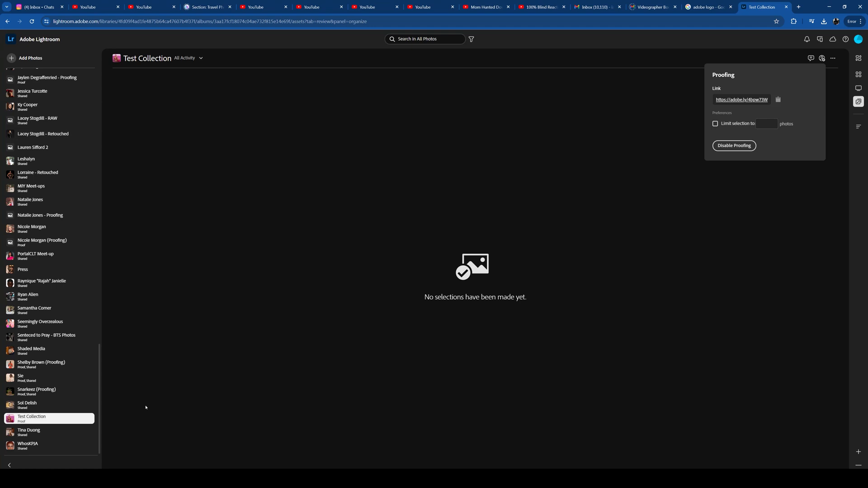
{"action": "left_click", "coordinate": [37, 393]}
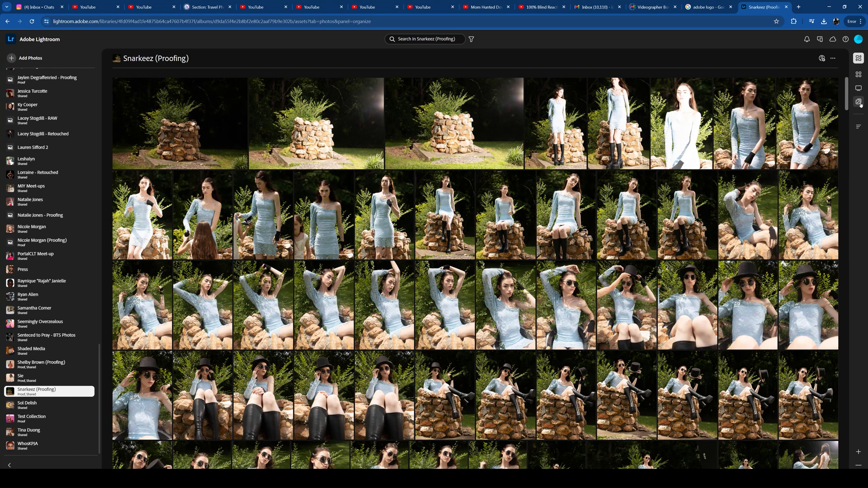
Step: Show the client's selections and activity panel and scroll through the Snarkeez picks
{"action": "left_click", "coordinate": [858, 102]}
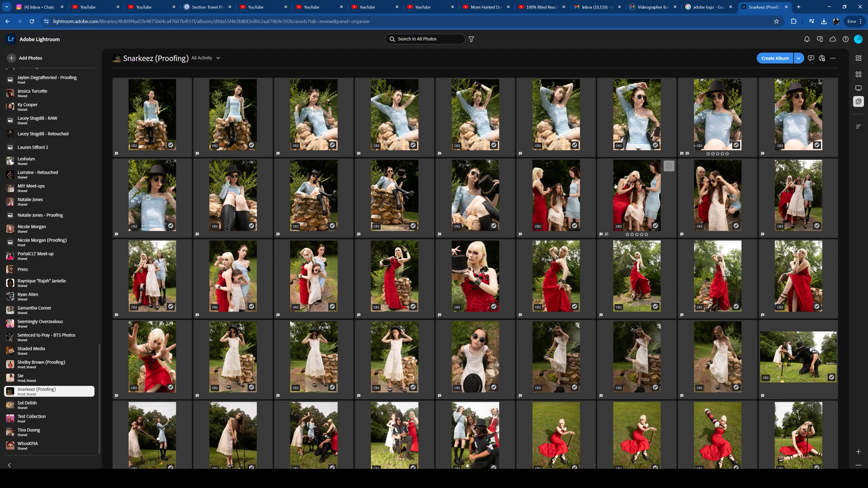
{"action": "scroll", "coordinate": [593, 194], "scroll_direction": "down", "scroll_amount": 5}
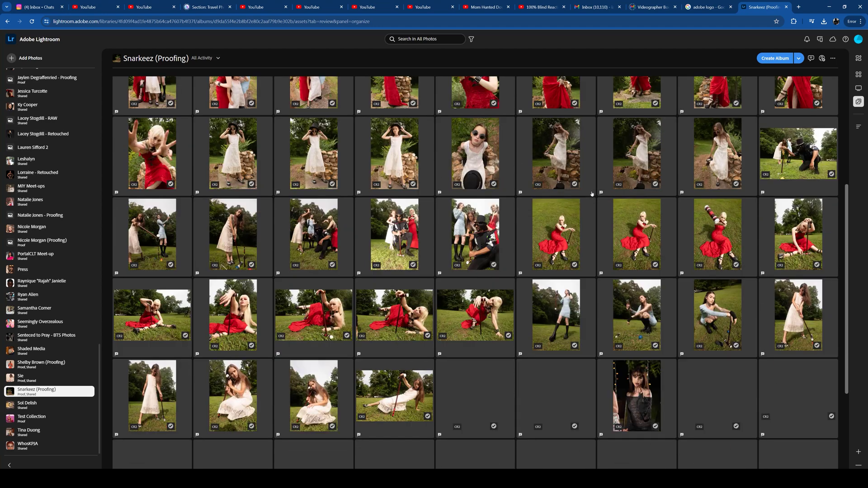
{"action": "scroll", "coordinate": [590, 191], "scroll_direction": "down", "scroll_amount": 3}
{"action": "scroll", "coordinate": [590, 191], "scroll_direction": "up", "scroll_amount": 5}
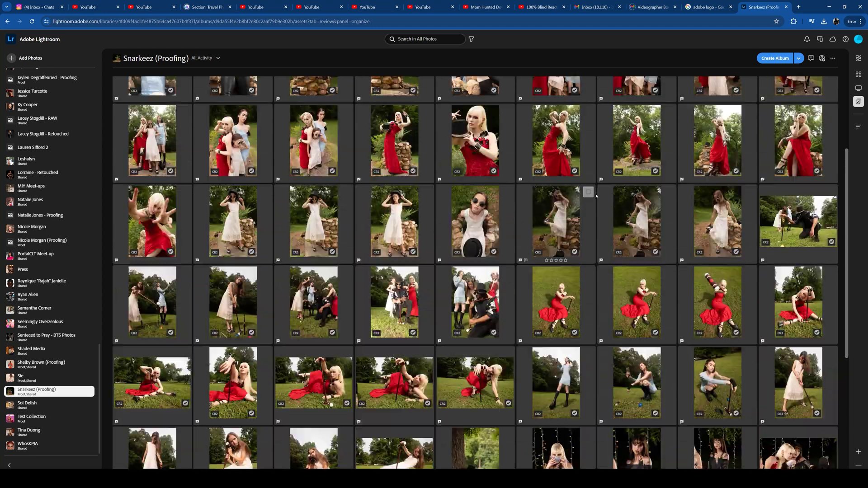
{"action": "scroll", "coordinate": [593, 193], "scroll_direction": "up", "scroll_amount": 3}
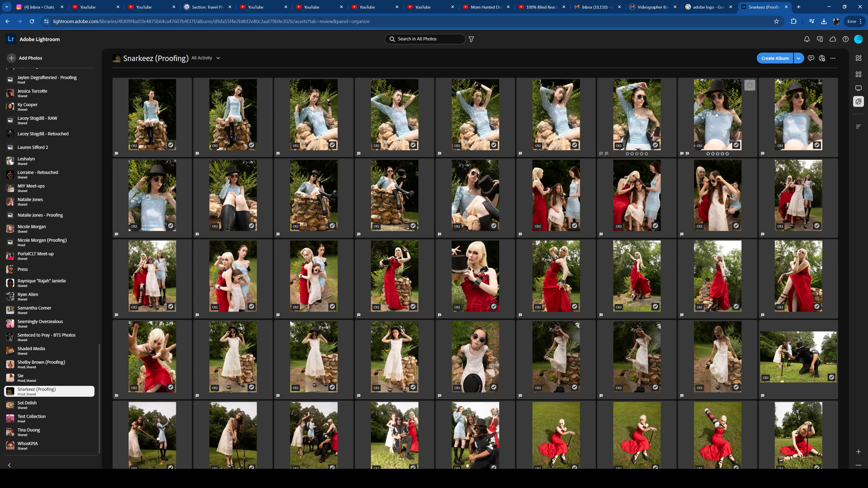
{"action": "left_click", "coordinate": [798, 59]}
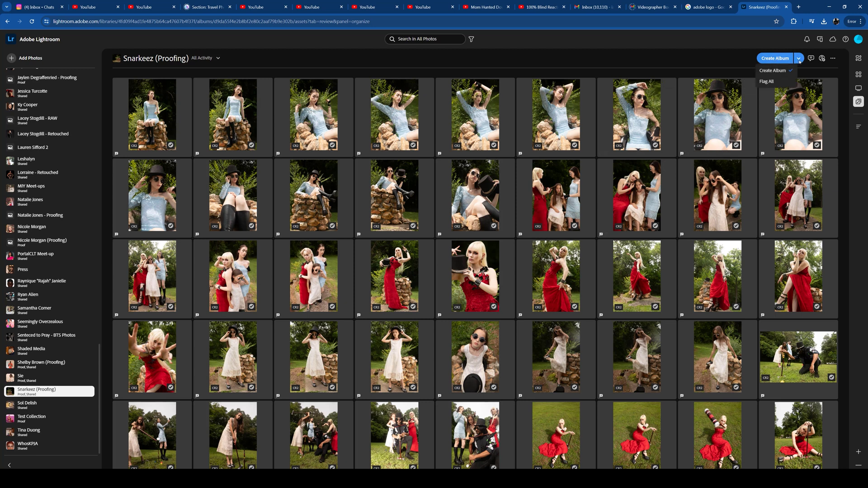
Step: Use Flag All to mark every Snarkeez (Proofing) photo as Picked and confirm
{"action": "left_click", "coordinate": [721, 59]}
{"action": "mouse_move", "coordinate": [638, 114]}
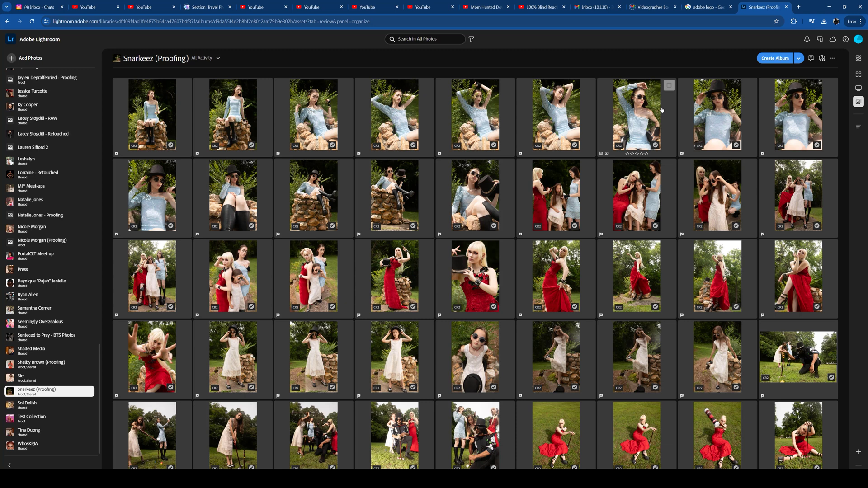
{"action": "left_click", "coordinate": [798, 58]}
{"action": "left_click", "coordinate": [771, 81]}
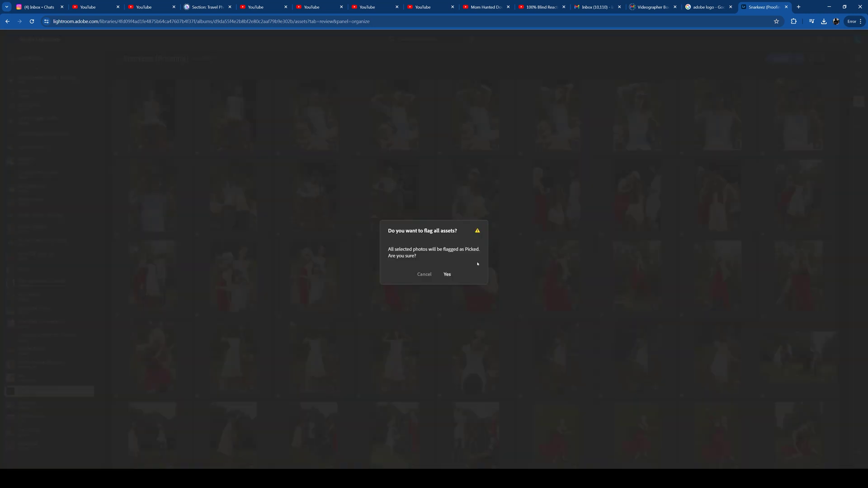
{"action": "left_click", "coordinate": [447, 275]}
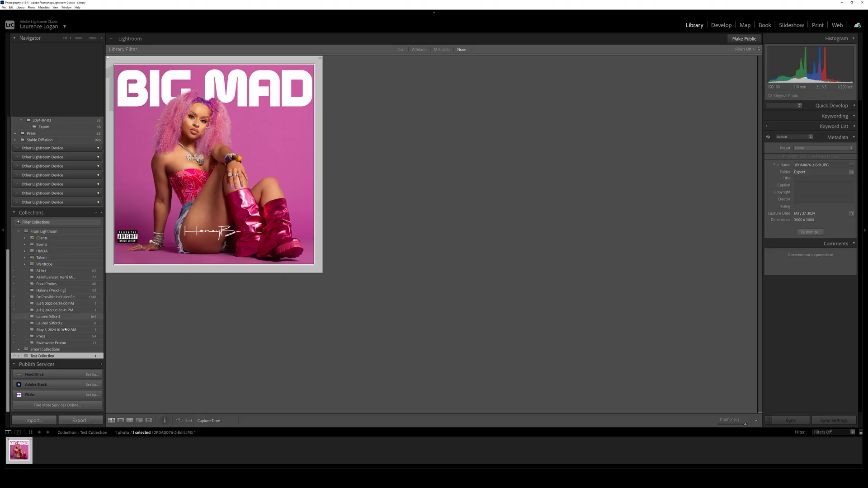
Step: Expand the Clients set in Classic and show the Snarkeez (Proofing) collection's photos
{"action": "left_click", "coordinate": [25, 238]}
{"action": "scroll", "coordinate": [64, 293], "scroll_direction": "down", "scroll_amount": 10}
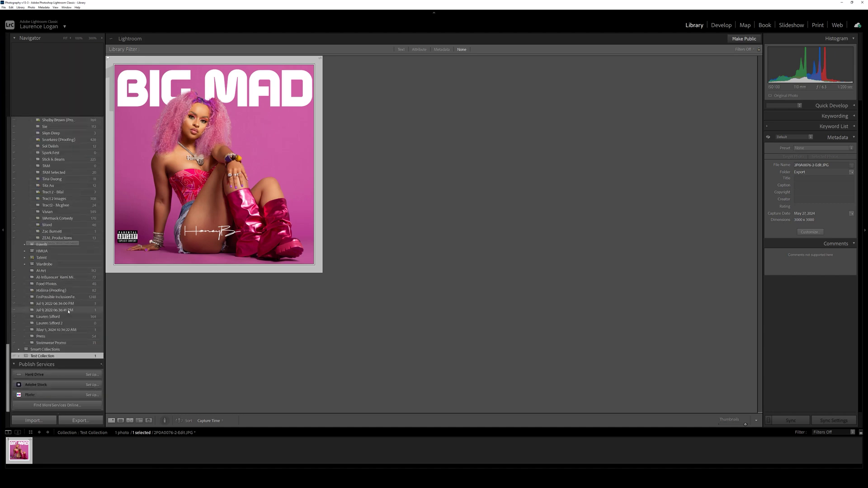
{"action": "scroll", "coordinate": [70, 309], "scroll_direction": "up", "scroll_amount": 3}
{"action": "scroll", "coordinate": [75, 307], "scroll_direction": "up", "scroll_amount": 2}
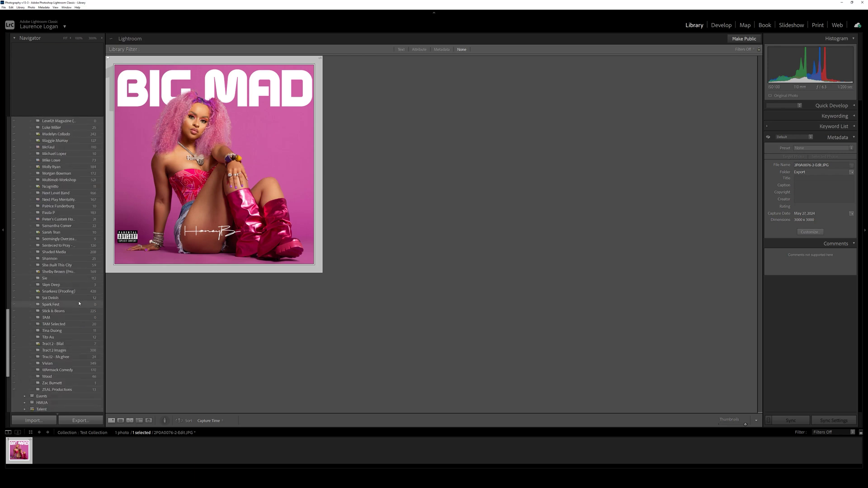
{"action": "left_click", "coordinate": [75, 291]}
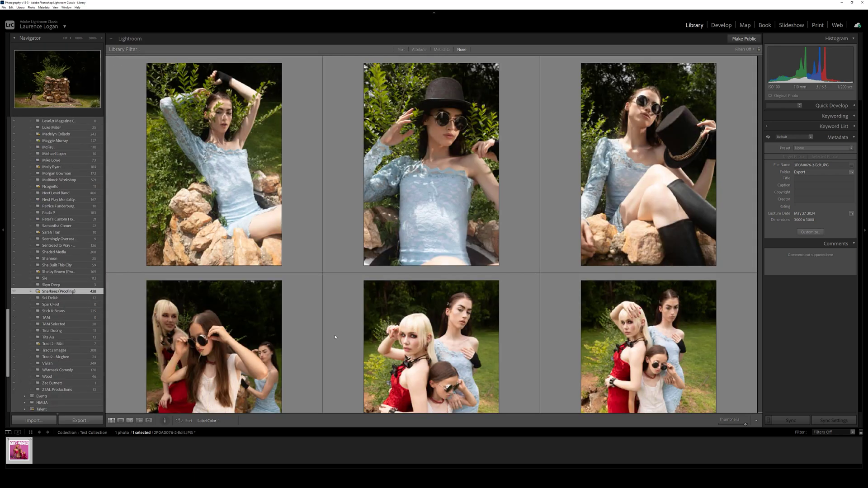
Step: Apply the Flagged filter preset to show 78 of 428 photos, adjusting thumbnail size
{"action": "left_click", "coordinate": [832, 432]}
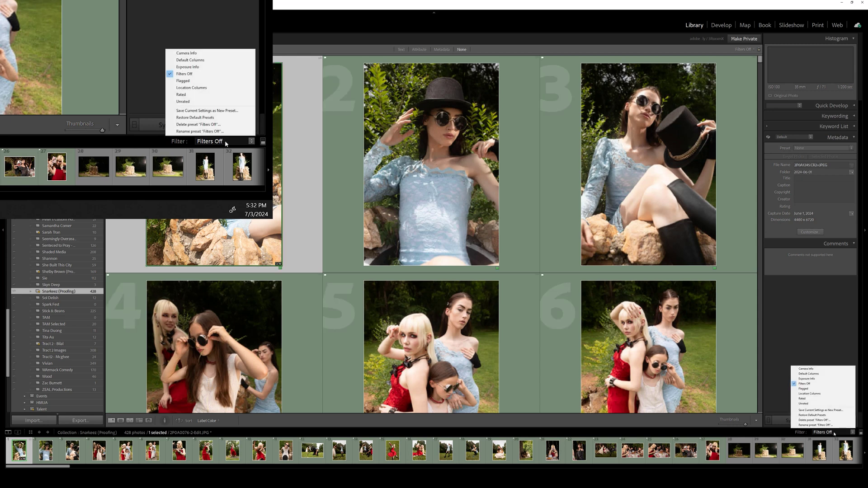
{"action": "left_click", "coordinate": [809, 389]}
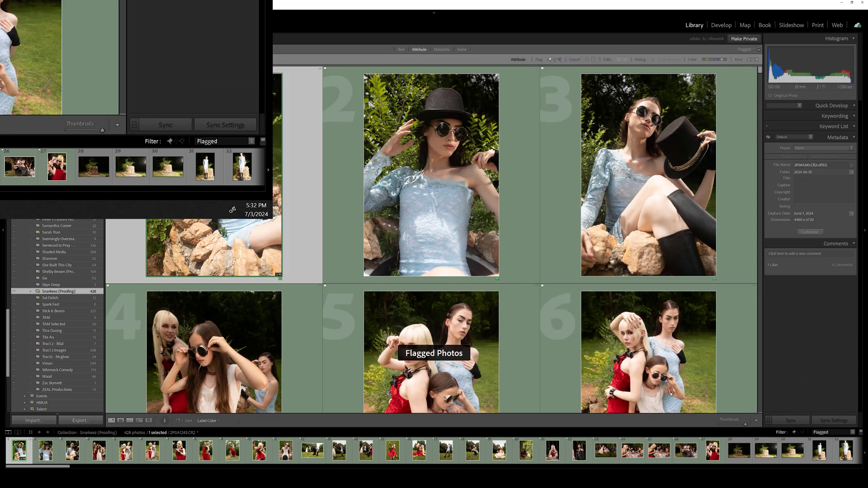
{"action": "left_click", "coordinate": [727, 425]}
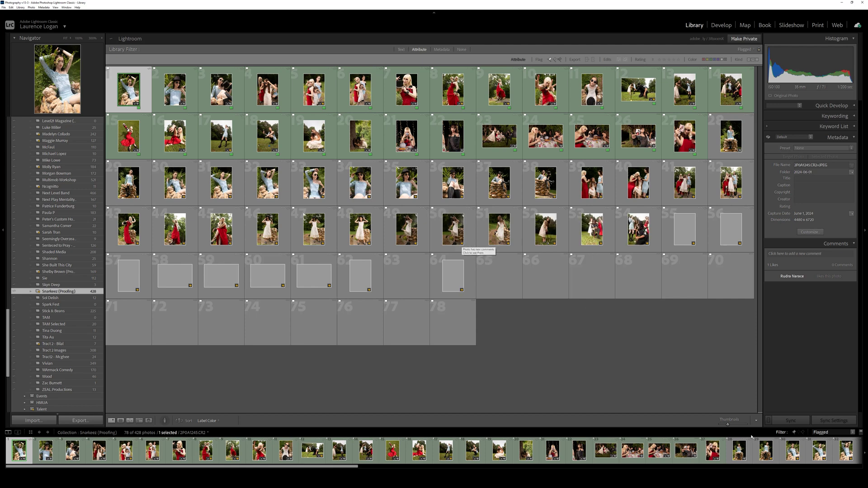
{"action": "key", "text": "equal"}
{"action": "key", "text": "equal"}
{"action": "key", "text": "equal"}
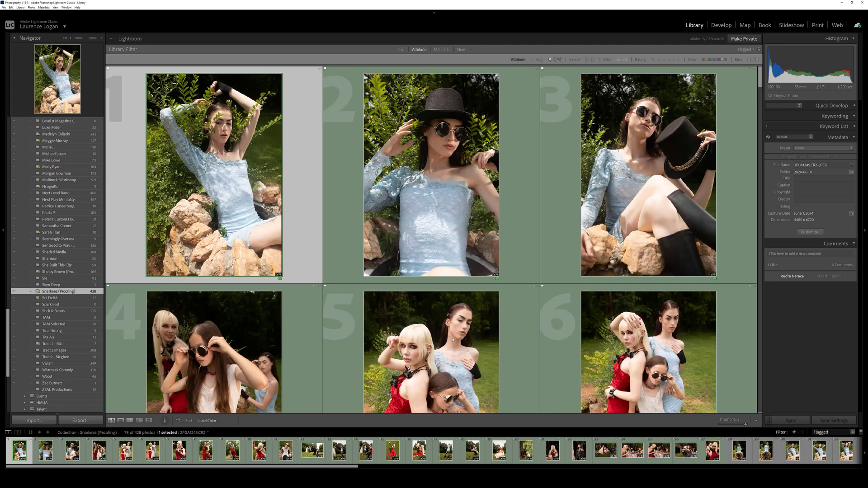
Step: Scroll the flagged picks, select photo 8 (the red dress shot), then photo 9
{"action": "scroll", "coordinate": [452, 340], "scroll_direction": "down", "scroll_amount": 3}
{"action": "scroll", "coordinate": [510, 268], "scroll_direction": "down", "scroll_amount": 3}
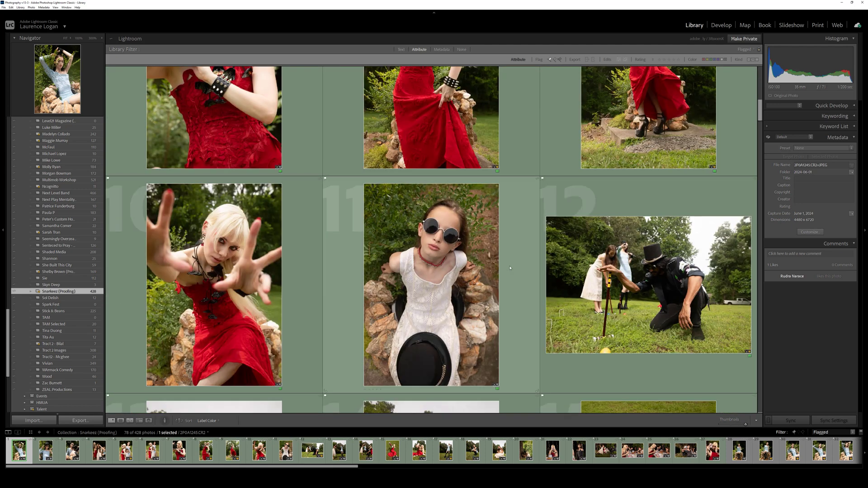
{"action": "scroll", "coordinate": [510, 268], "scroll_direction": "up", "scroll_amount": 2}
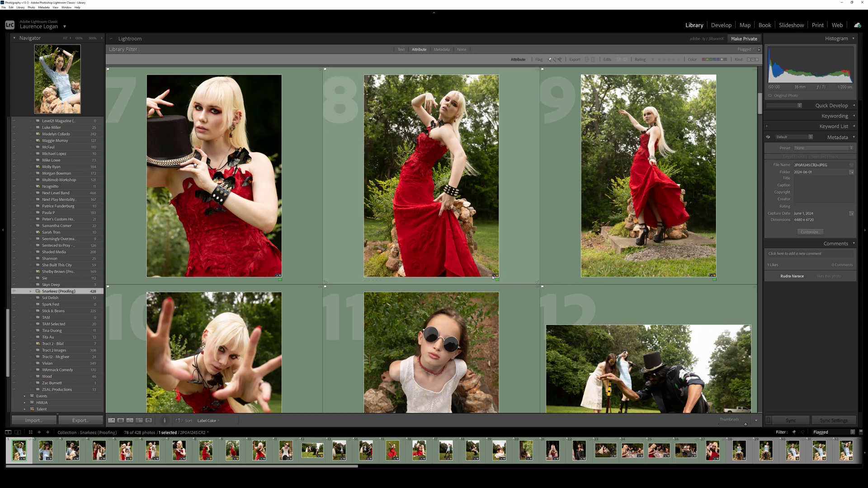
{"action": "left_click", "coordinate": [499, 277]}
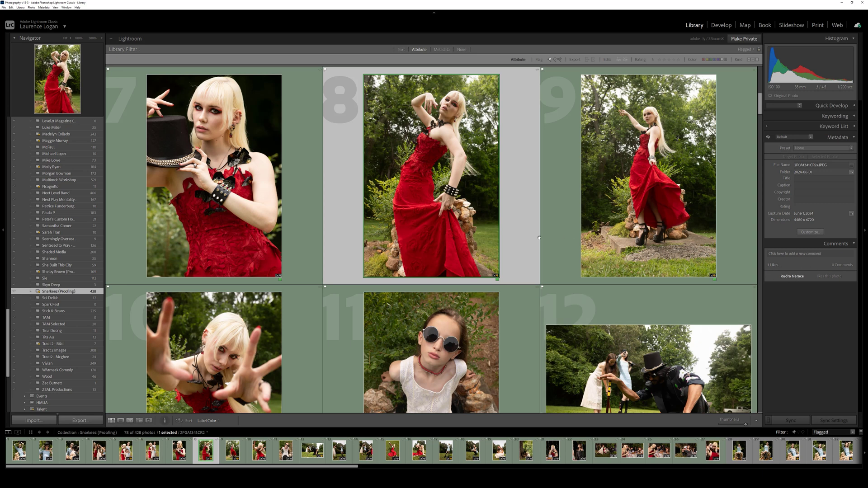
{"action": "right_click", "coordinate": [482, 229]}
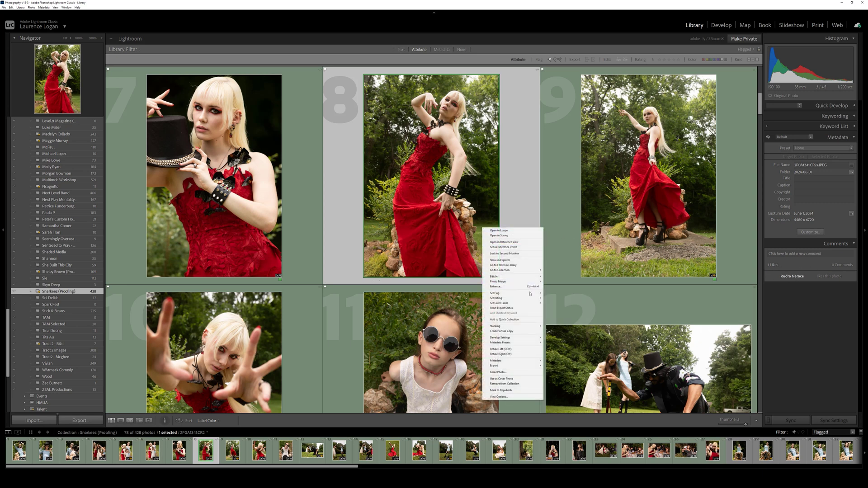
{"action": "mouse_move", "coordinate": [511, 276]}
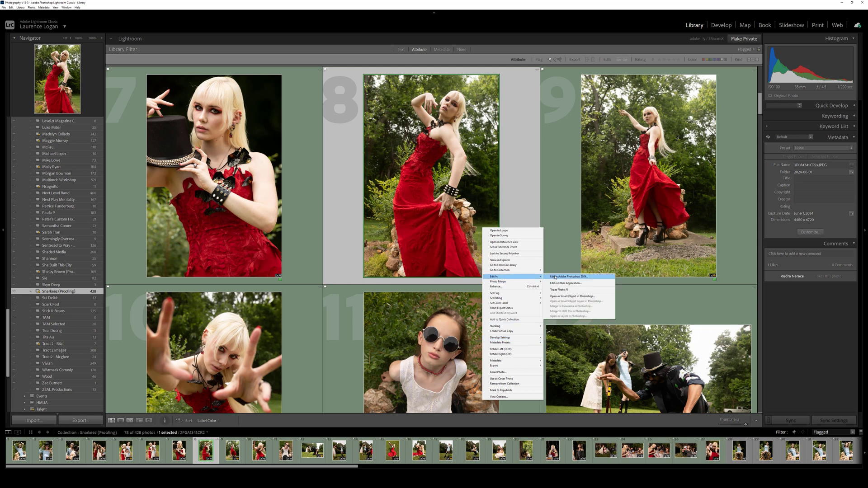
{"action": "left_click", "coordinate": [573, 258]}
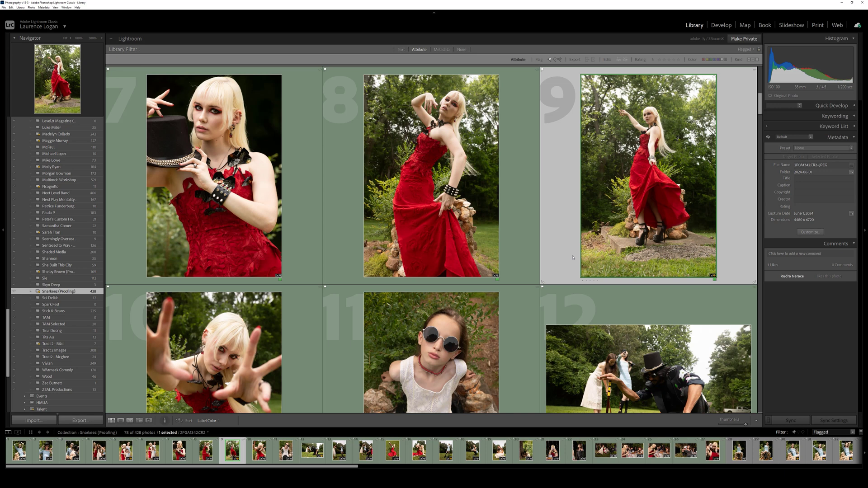